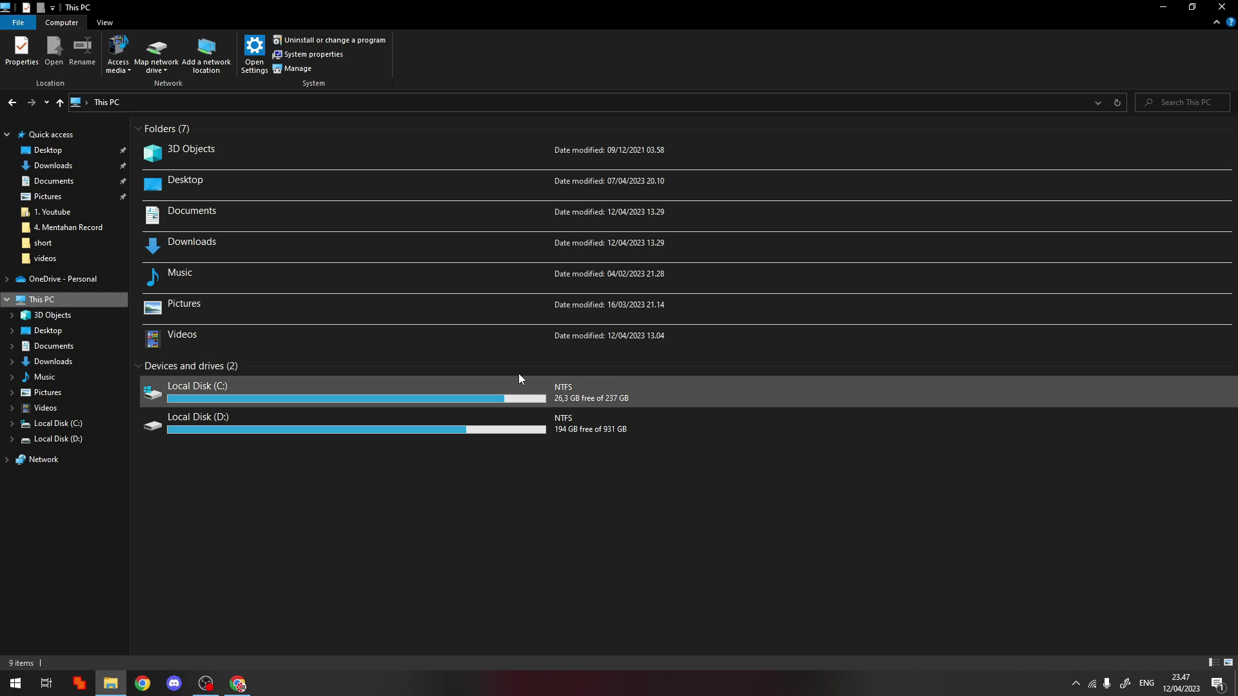
# - Switch to Chrome and search Google for "disk analyzer"
pyautogui.click(238, 685)
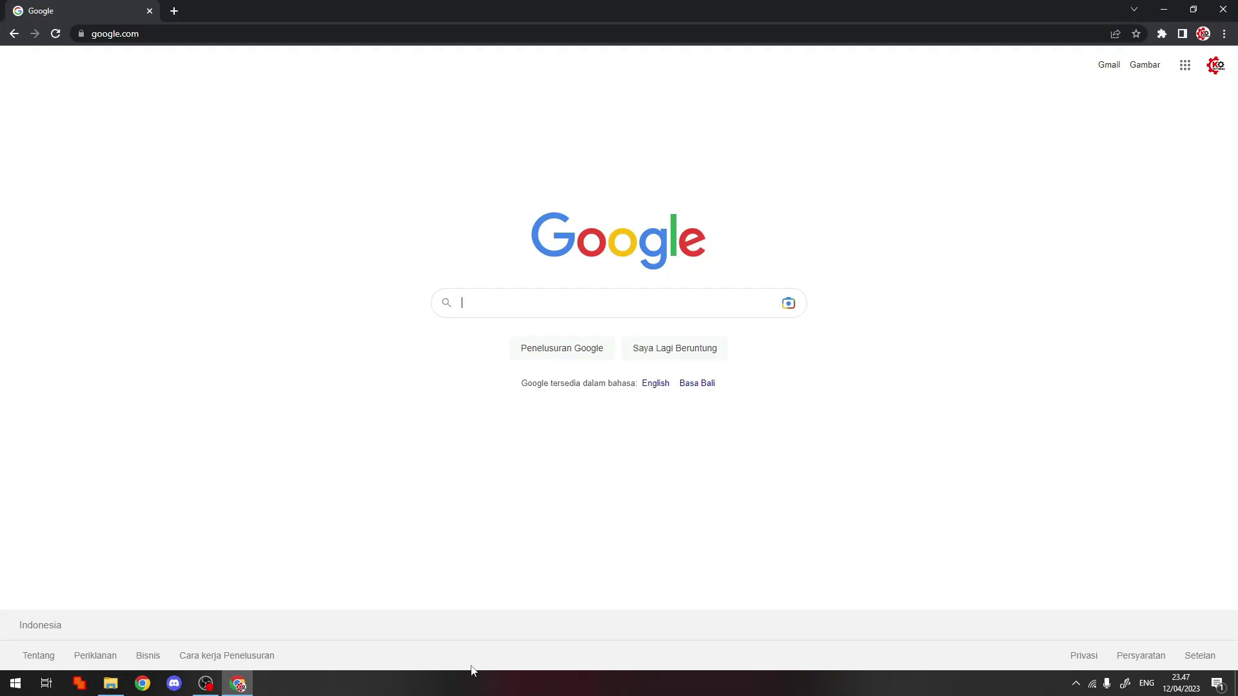
pyautogui.click(628, 309)
pyautogui.write('disk anal')
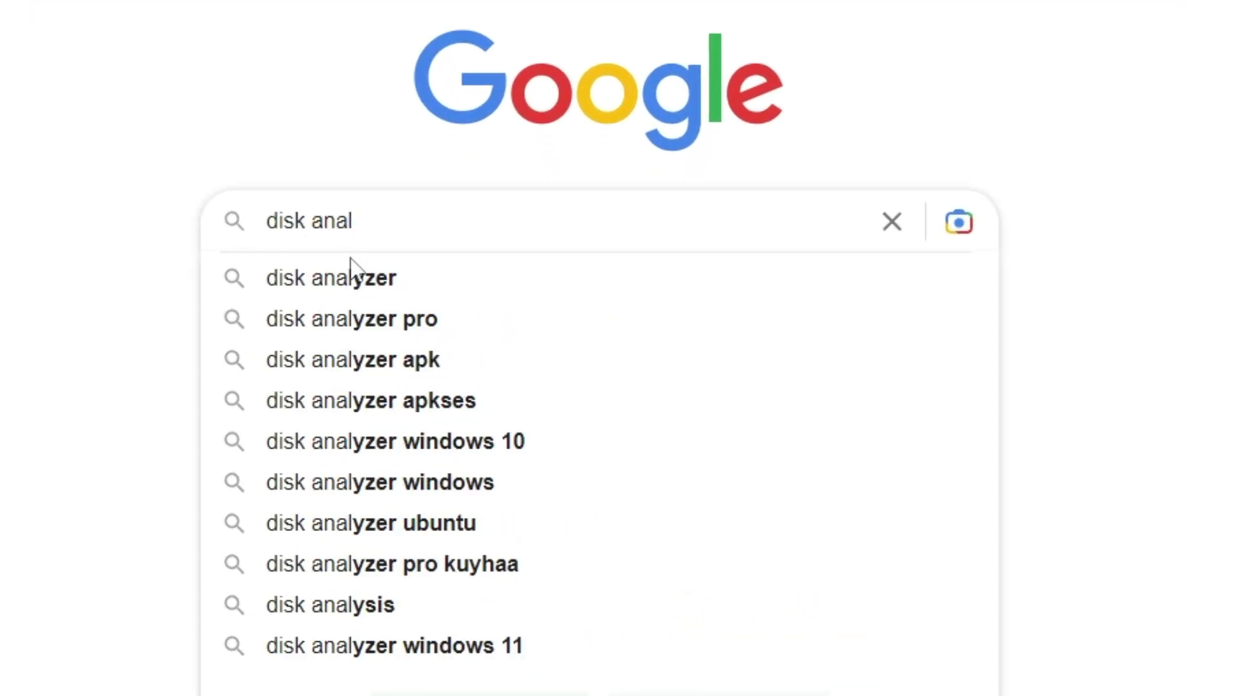
pyautogui.click(295, 283)
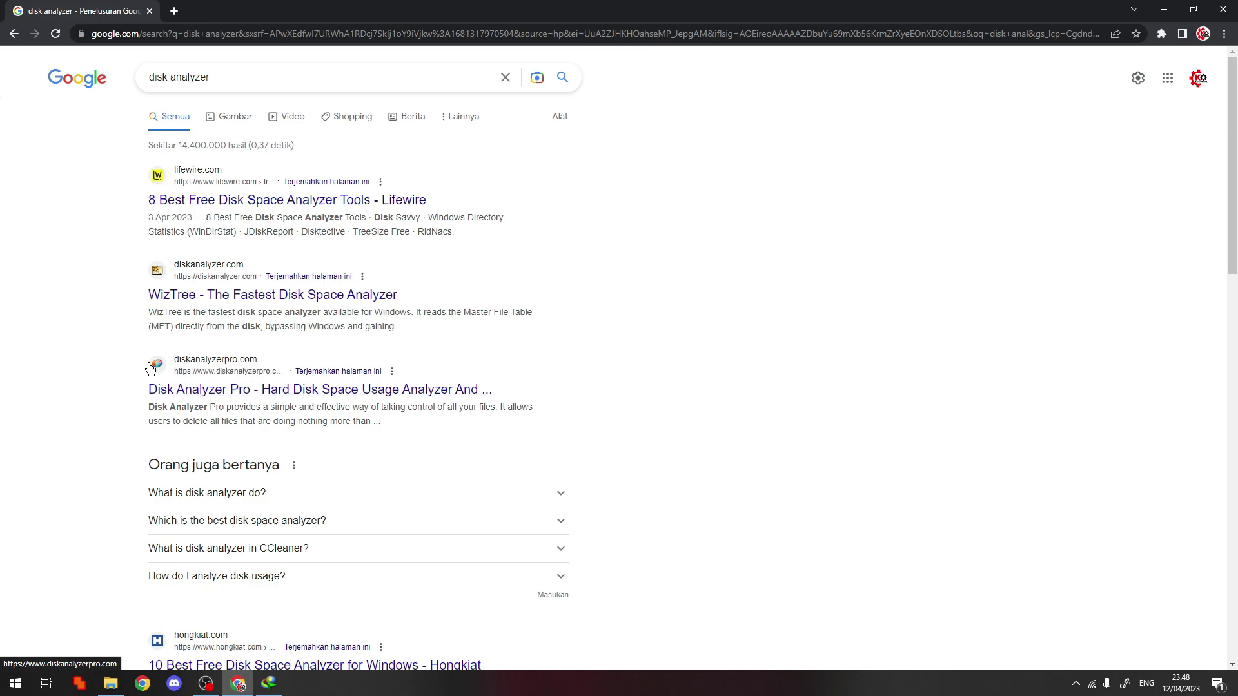
# - Open the Disk Analyzer Pro site from the search results and download the Windows installer
pyautogui.click(179, 395)
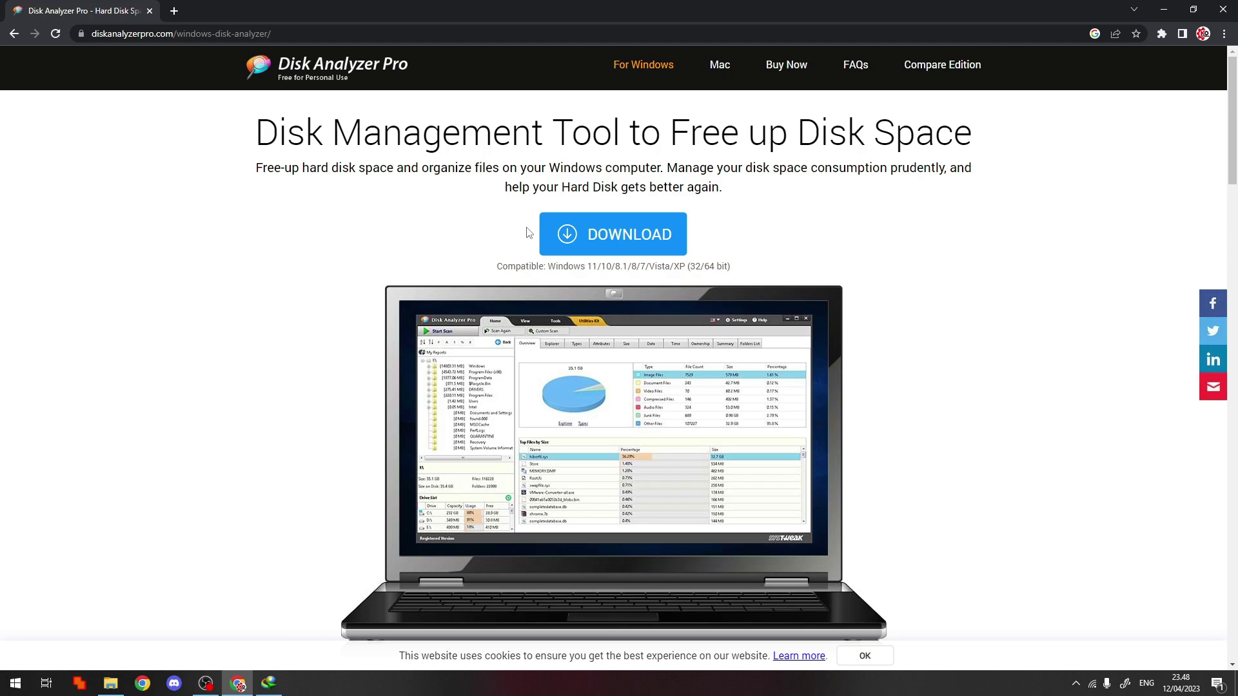
pyautogui.click(607, 246)
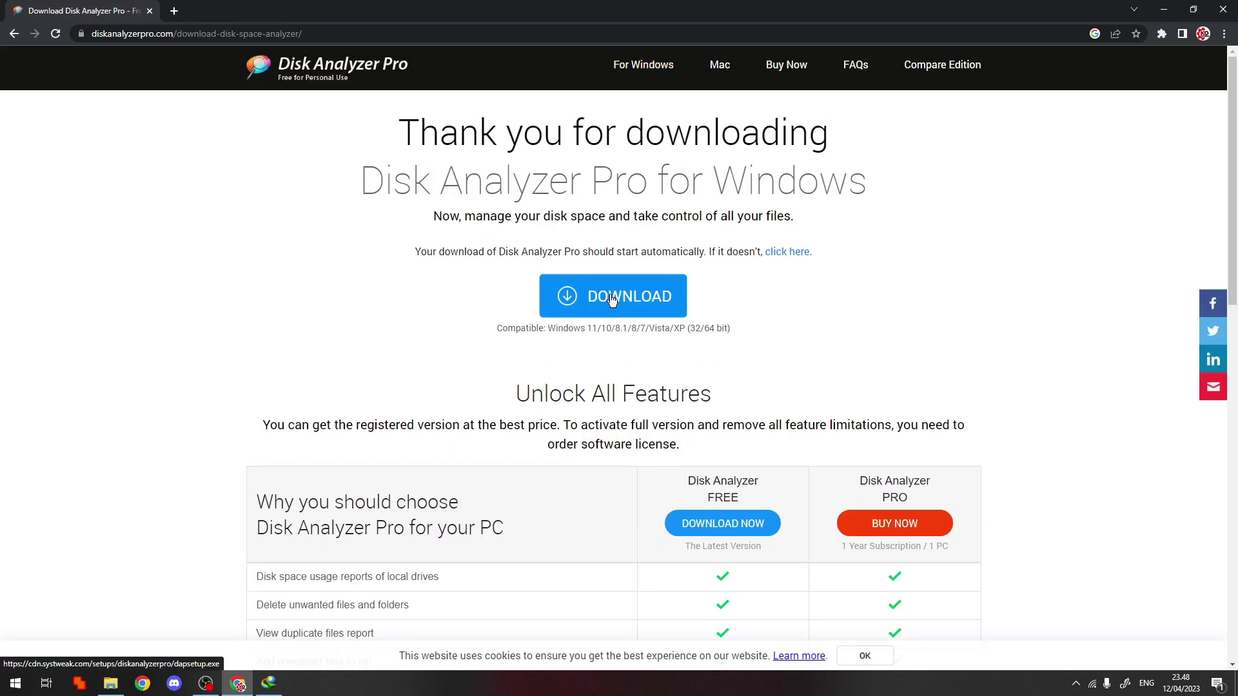
pyautogui.click(612, 300)
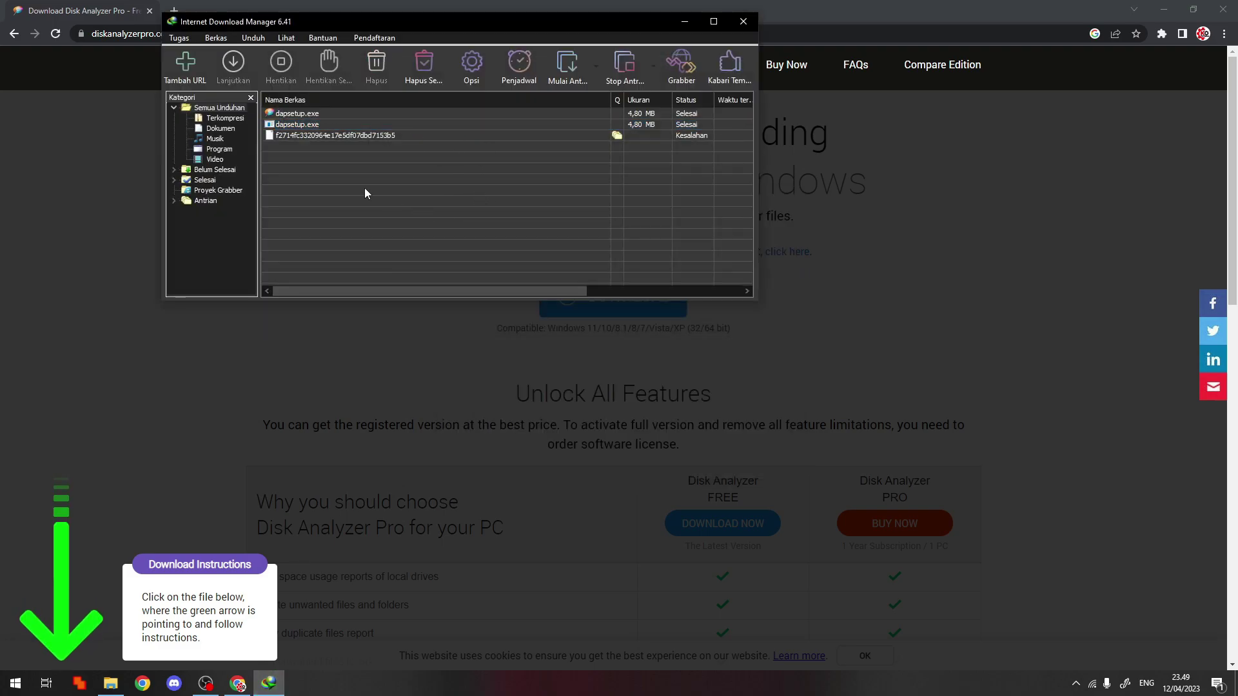
# - Open the download folder of dapsetup.exe from Internet Download Manager, enlarge the file icons and run the dapsetup installer
pyautogui.rightClick(296, 118)
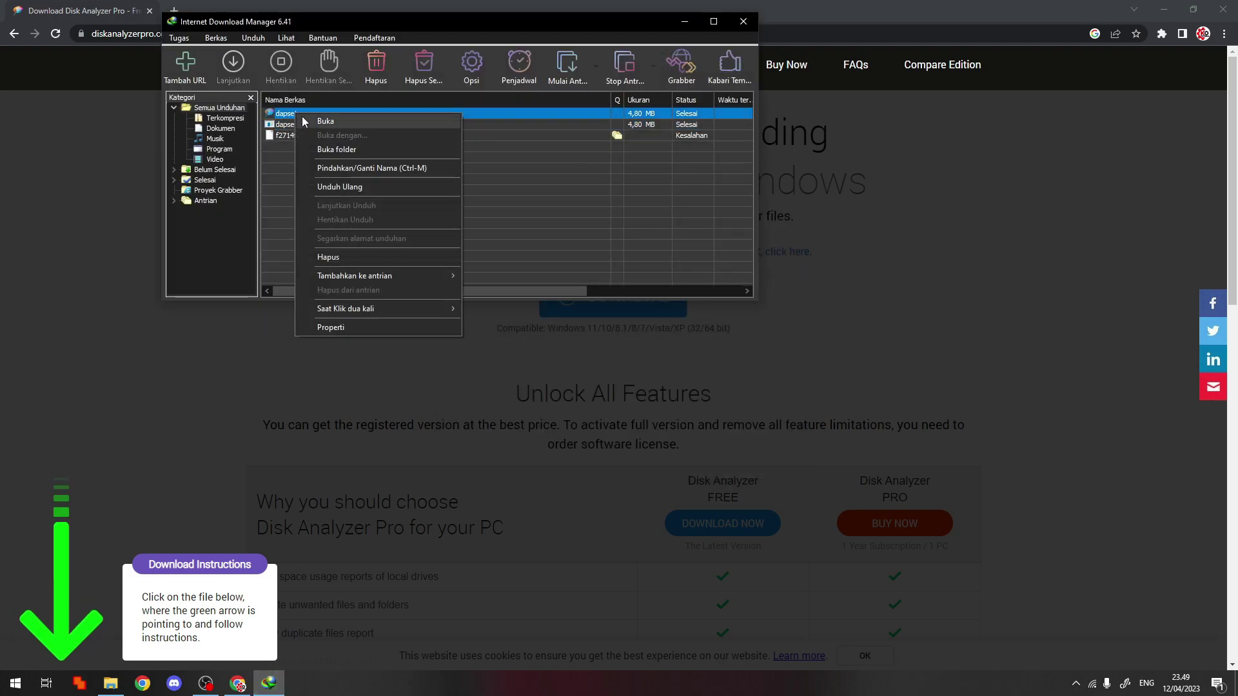
pyautogui.click(354, 153)
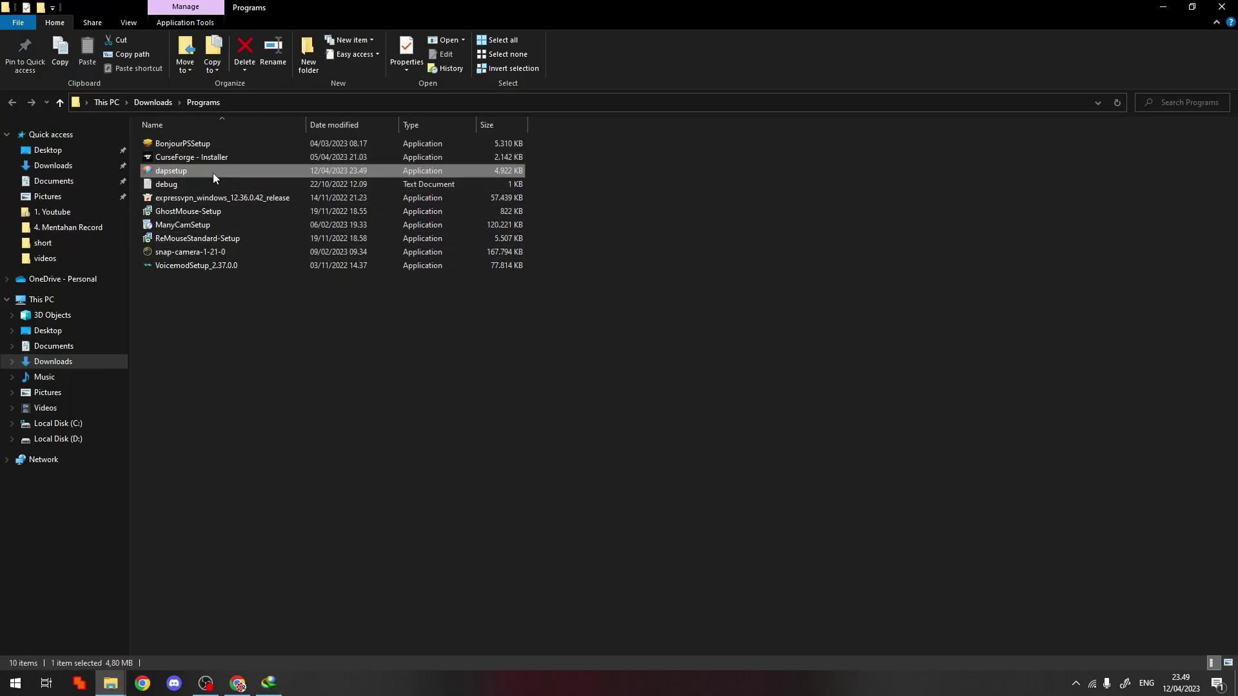
pyautogui.keyDown('ctrl'); pyautogui.scroll(2, 218, 173); pyautogui.keyUp('ctrl')
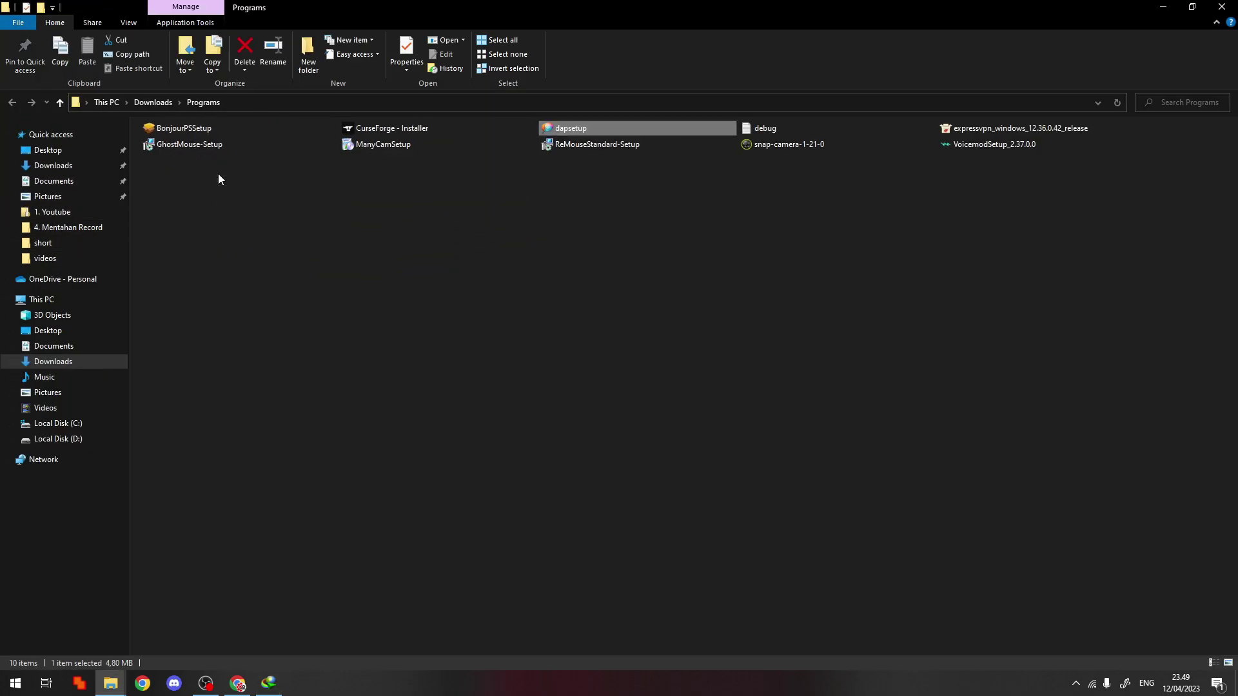
pyautogui.keyDown('ctrl'); pyautogui.scroll(3, 645, 186); pyautogui.keyUp('ctrl')
pyautogui.keyDown('ctrl'); pyautogui.scroll(2, 663, 179); pyautogui.keyUp('ctrl')
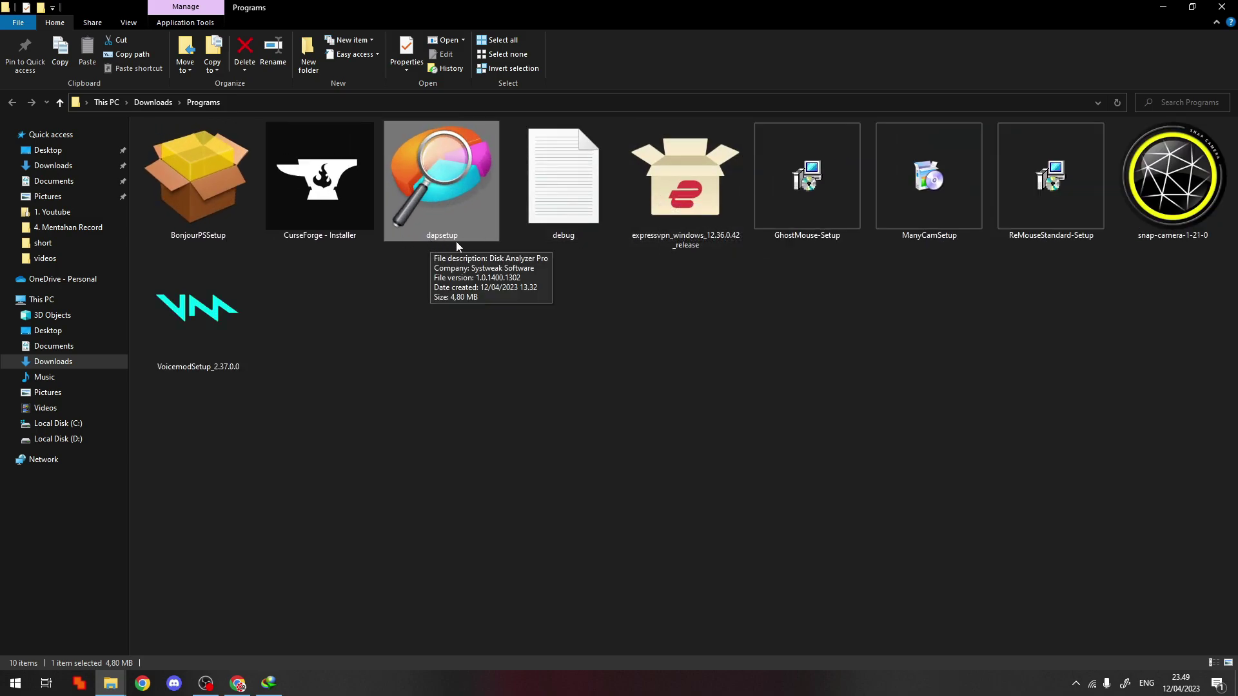
pyautogui.doubleClick(458, 175)
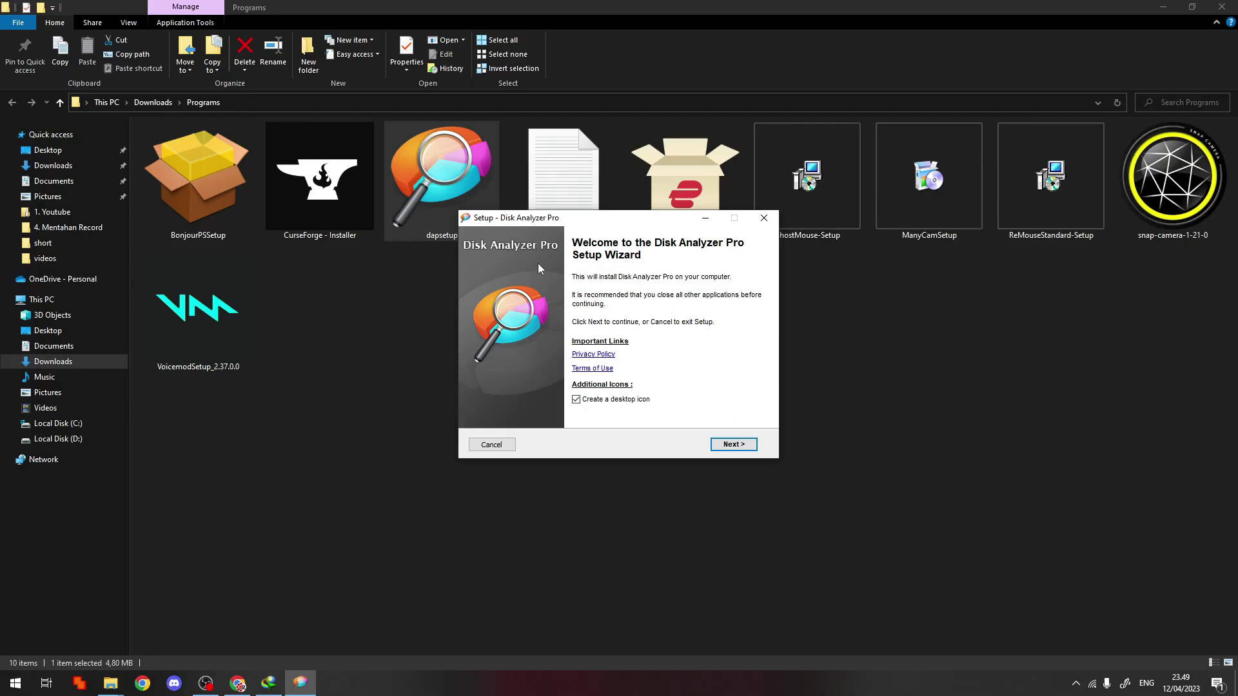
# - Accept the license agreement and install Disk Analyzer Pro with a desktop icon
pyautogui.click(750, 450)
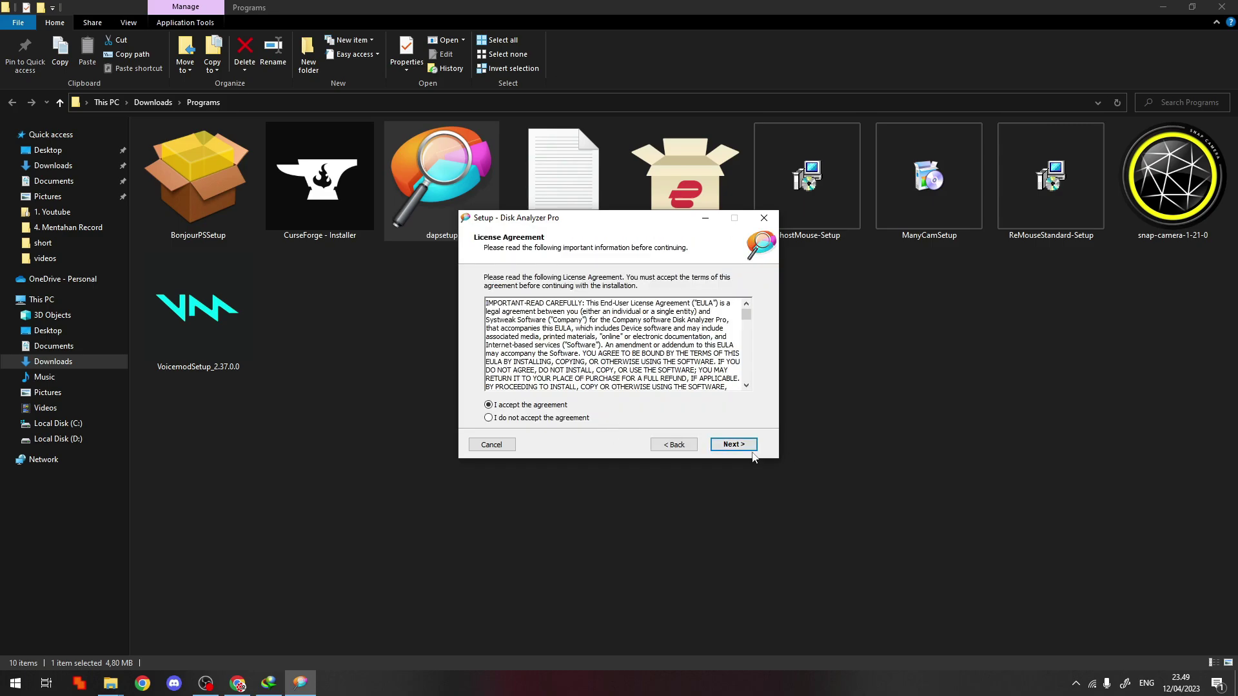
pyautogui.click(752, 450)
pyautogui.click(751, 450)
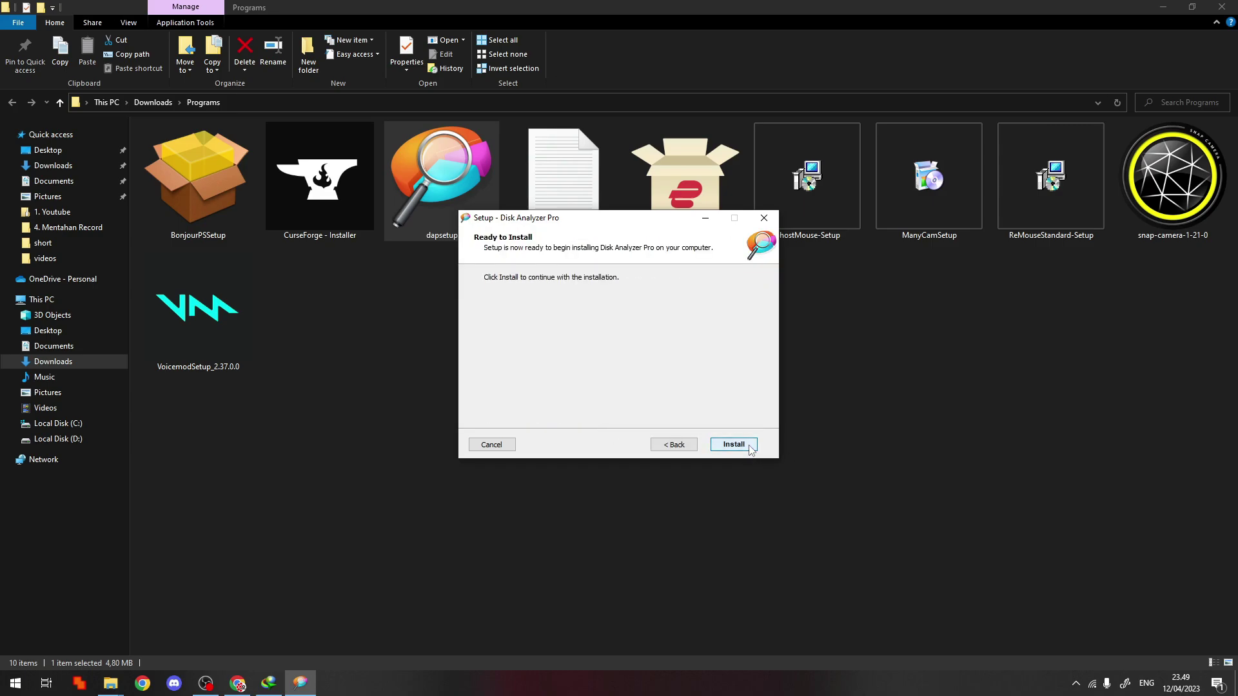
pyautogui.click(751, 451)
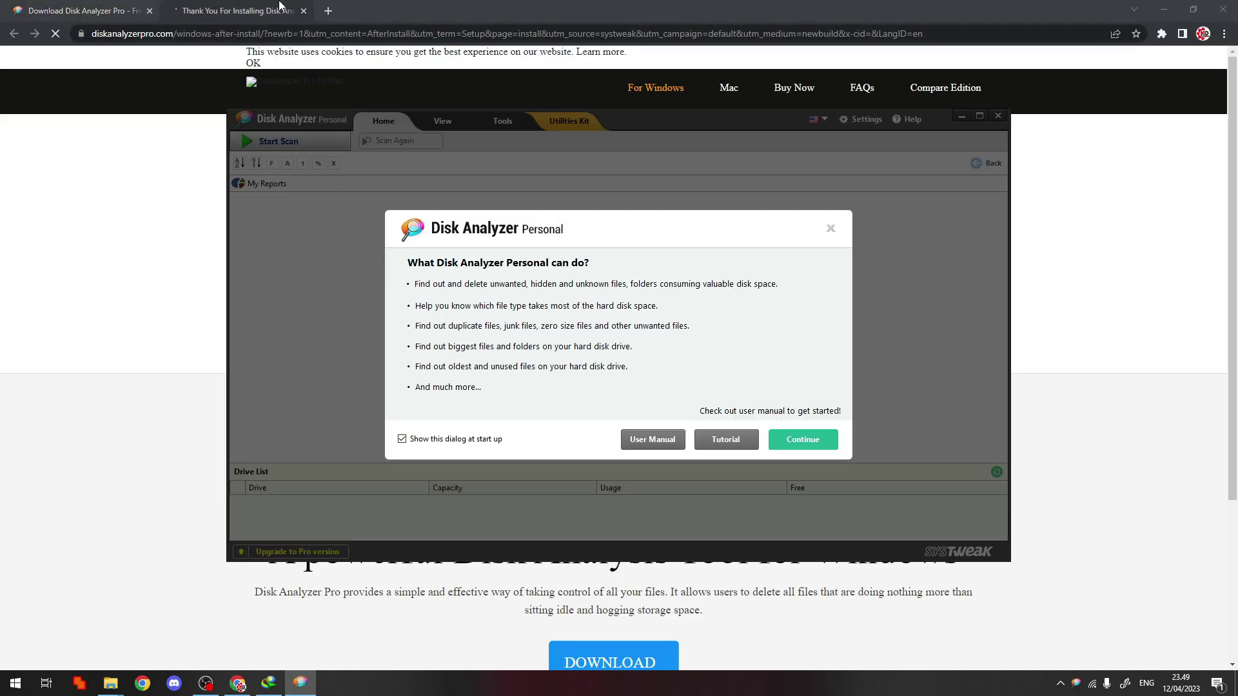
# - Close the browser with the post-install page and dismiss Disk Analyzer's introduction dialog
pyautogui.click(302, 9)
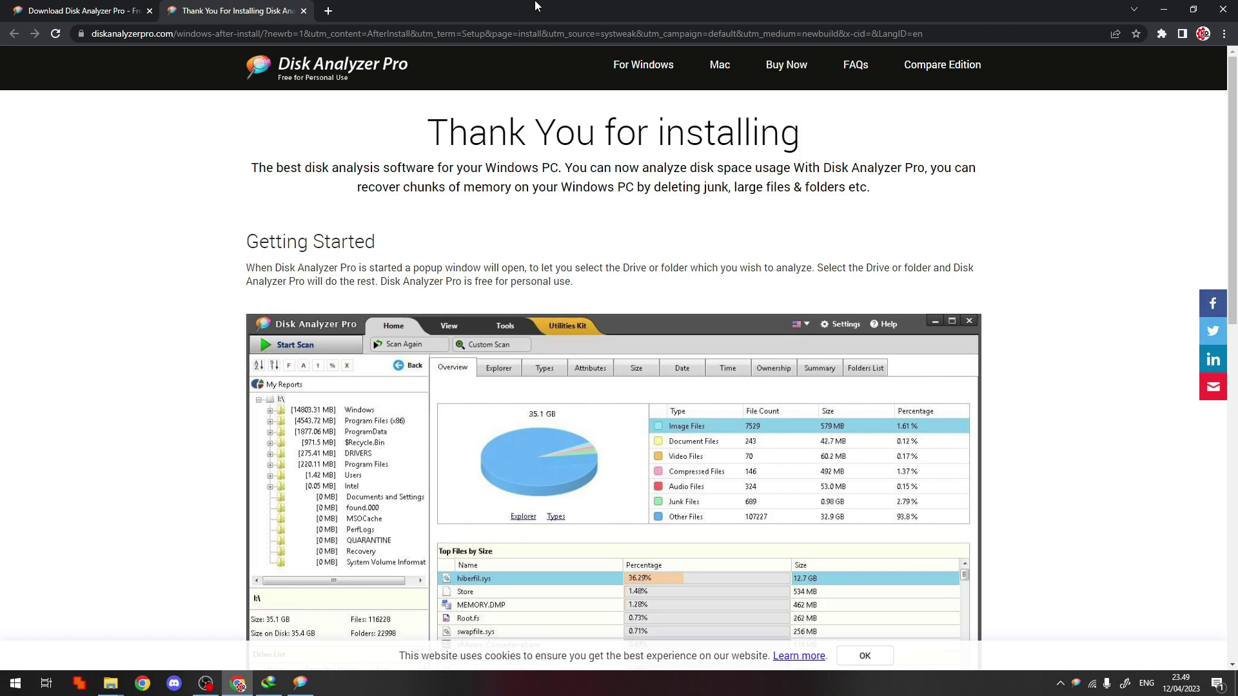
pyautogui.click(1234, 6)
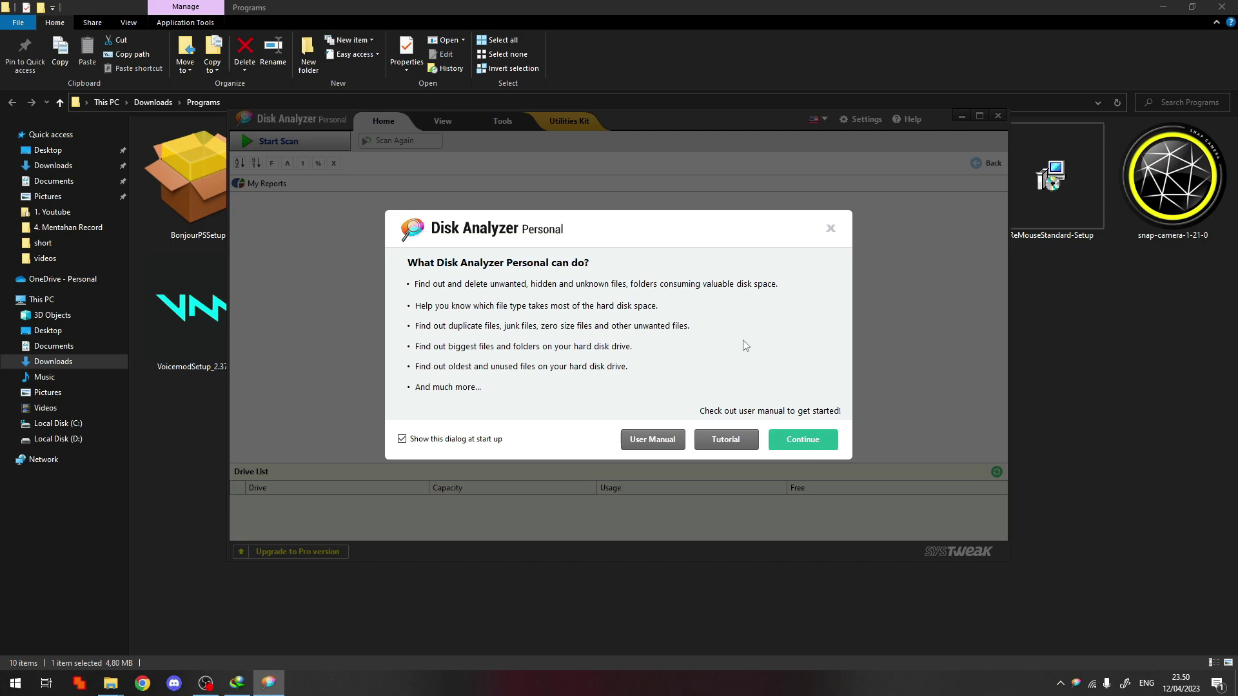
pyautogui.click(830, 229)
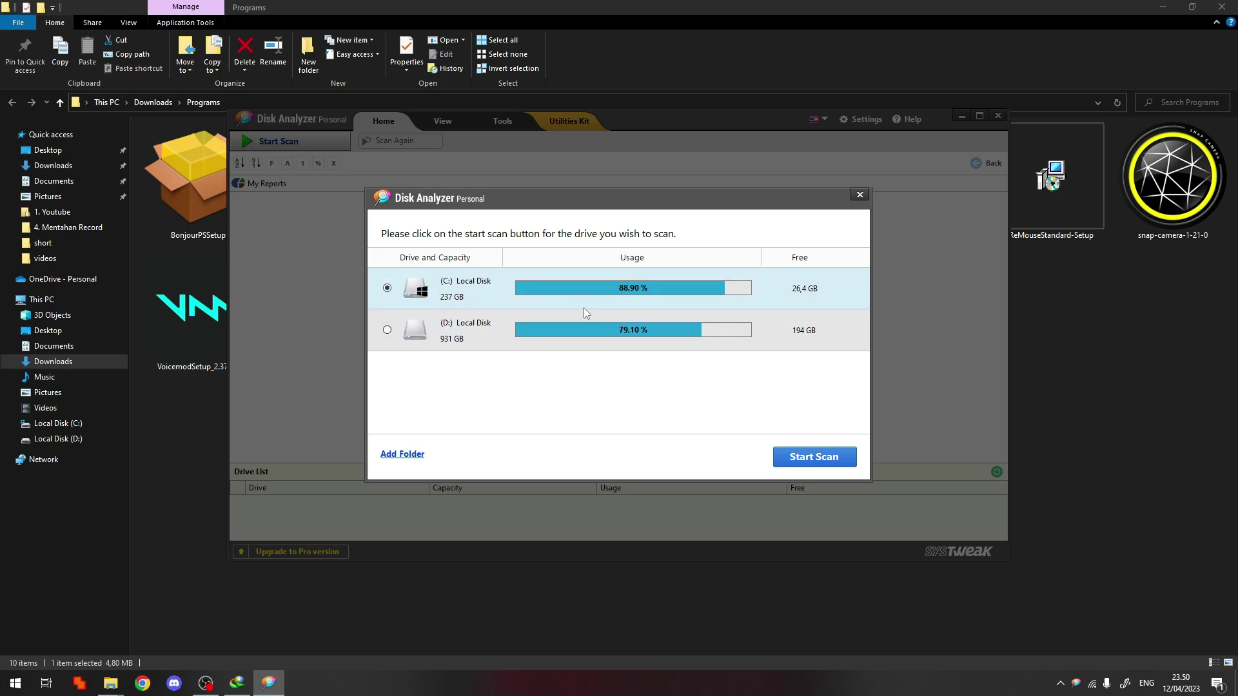
# - Choose Local Disk (C:) as the drive and start the scan
pyautogui.click(387, 331)
pyautogui.click(387, 288)
pyautogui.click(811, 457)
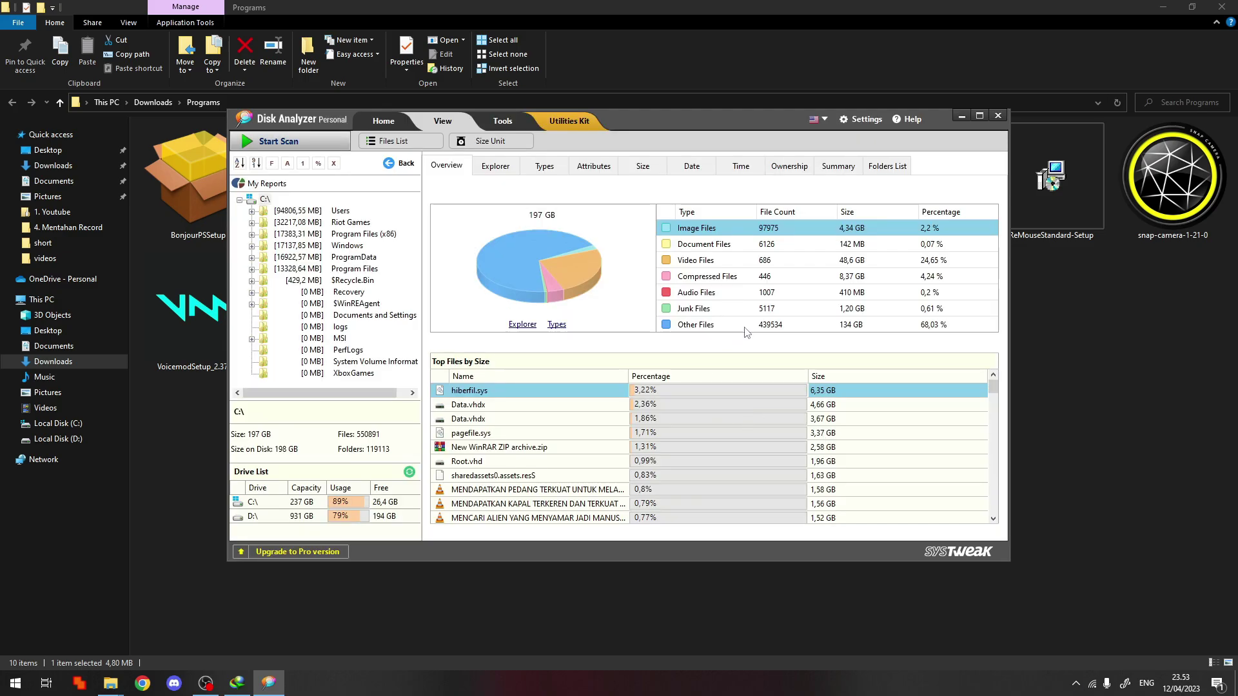
# - Examine the Other Files category and the Top Files by Size list in the scan overview of drive C:
pyautogui.click(696, 324)
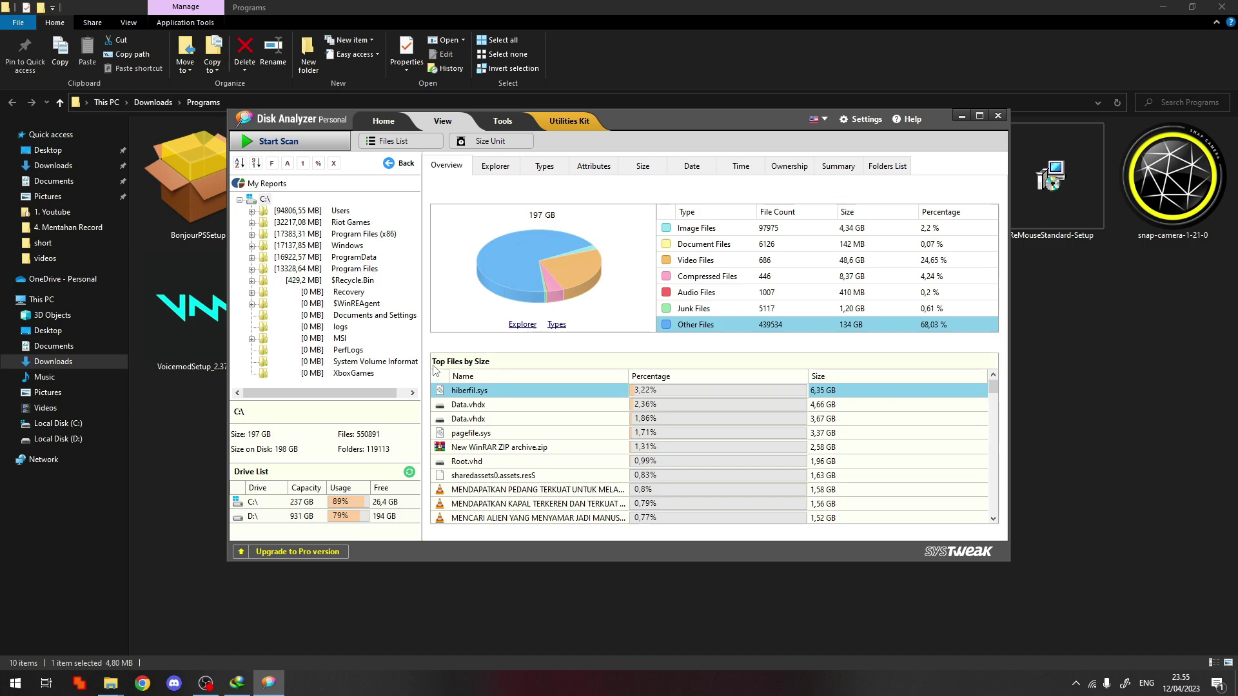
pyautogui.scroll(-1, 595, 445)
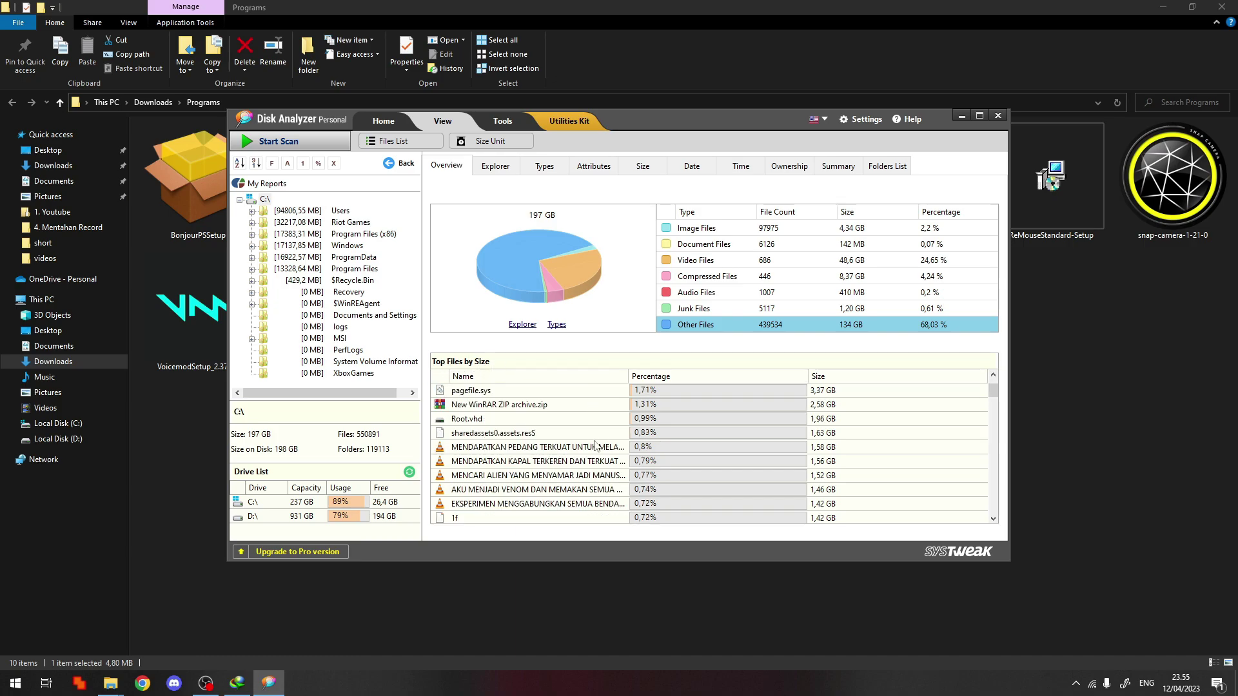
pyautogui.scroll(1, 638, 439)
pyautogui.scroll(-1, 664, 435)
pyautogui.scroll(1, 687, 432)
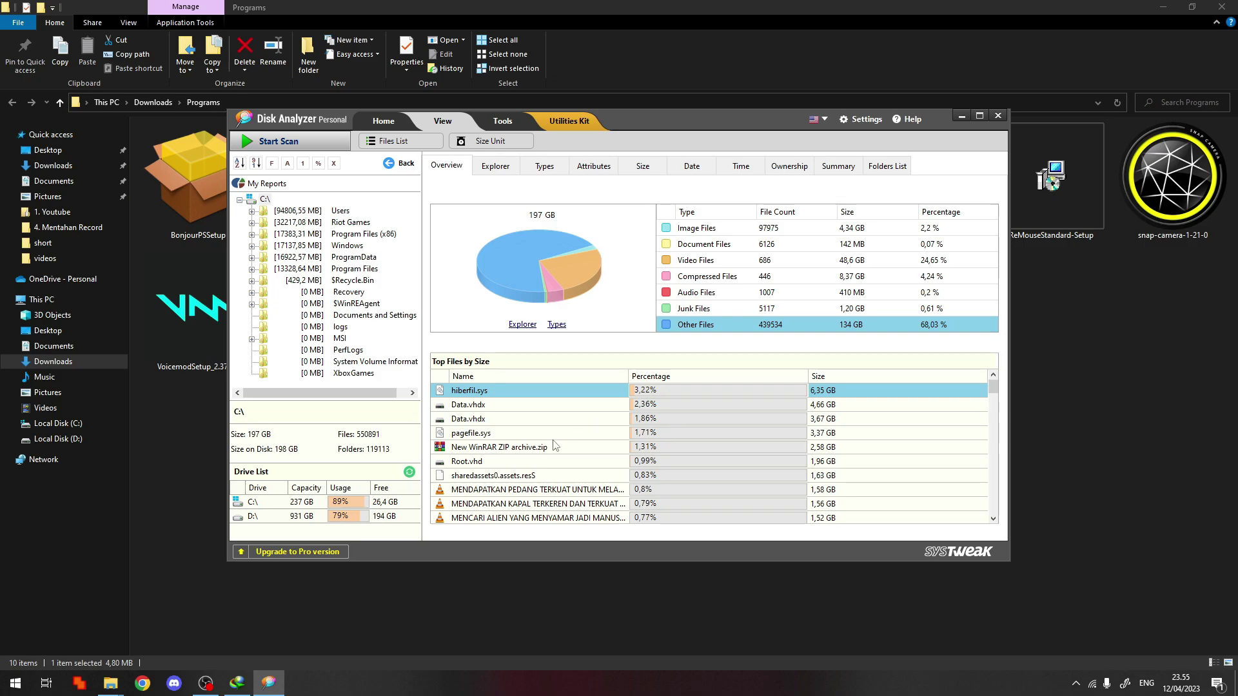
pyautogui.scroll(-1, 568, 435)
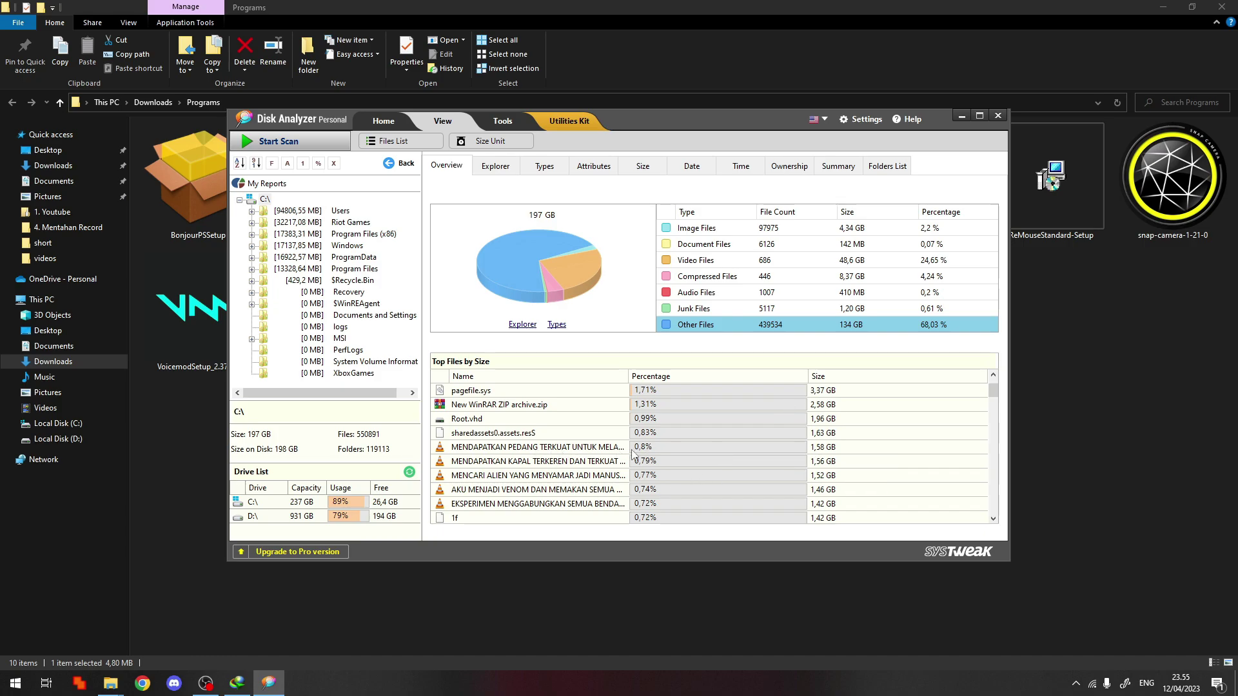
pyautogui.scroll(-3, 633, 456)
pyautogui.scroll(3, 634, 456)
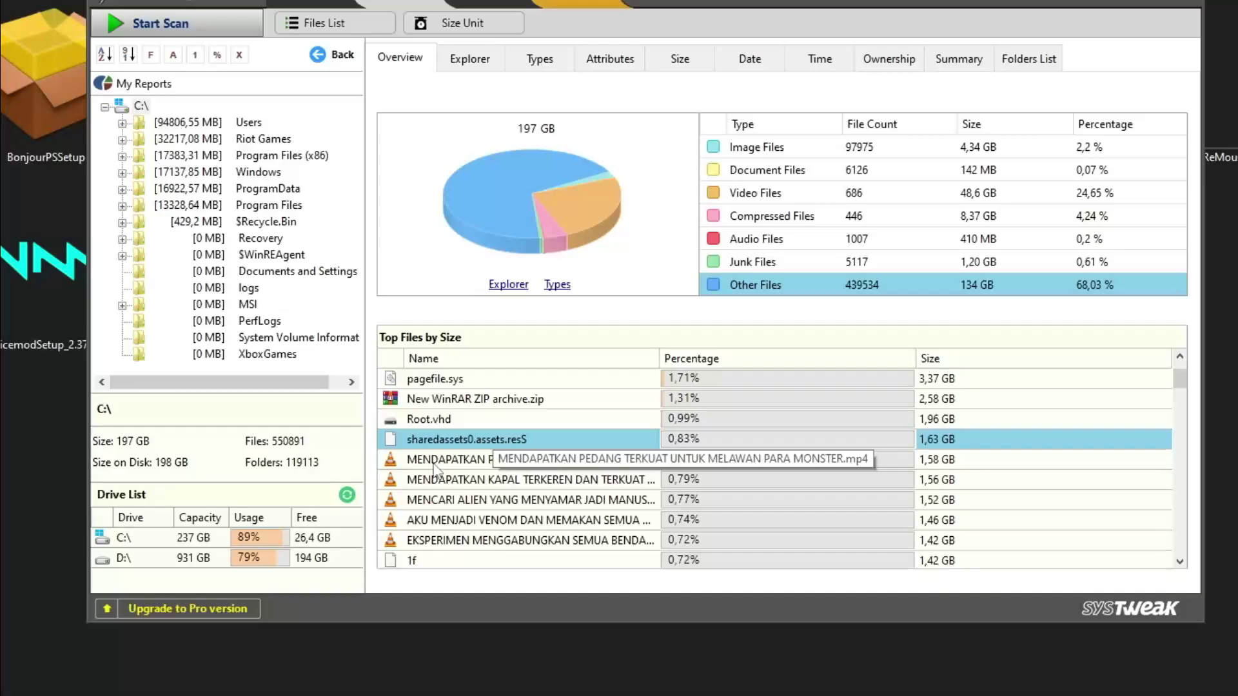
# - Show the video "MENDAPATKAN PEDANG TERKUAT UNTUK MELAWAN PARA MONSTER.mp4" from the largest files list in Windows Explorer
pyautogui.click(487, 448)
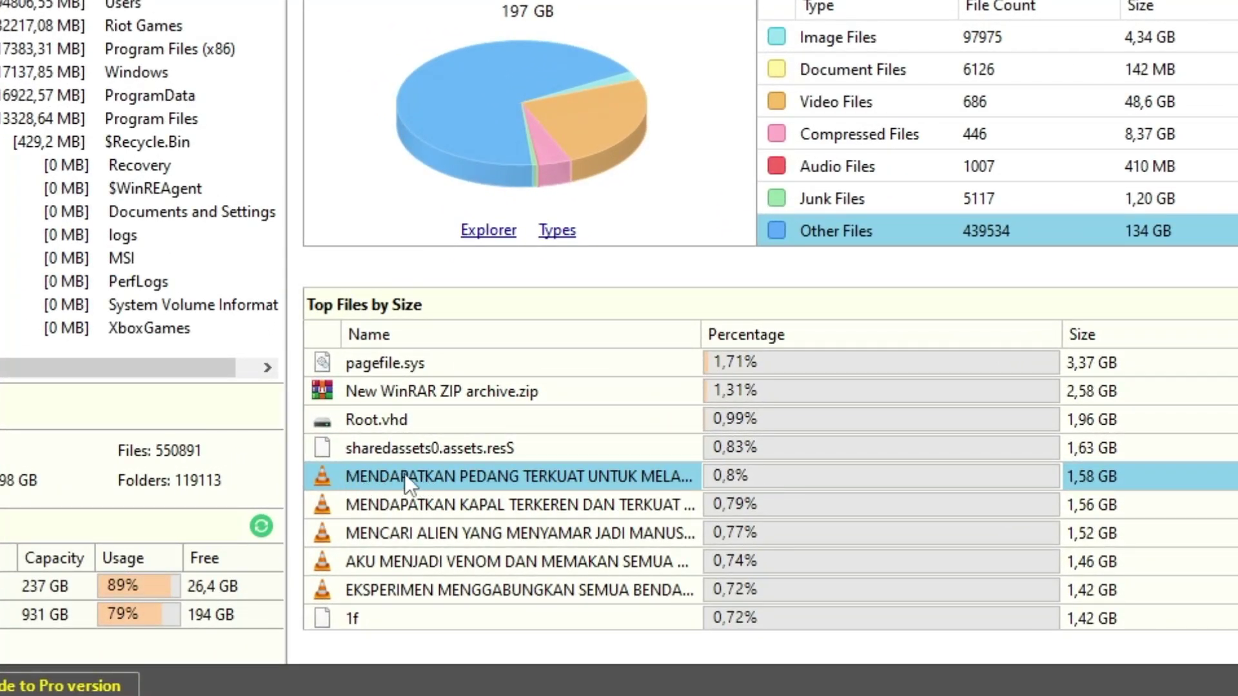
pyautogui.rightClick(438, 473)
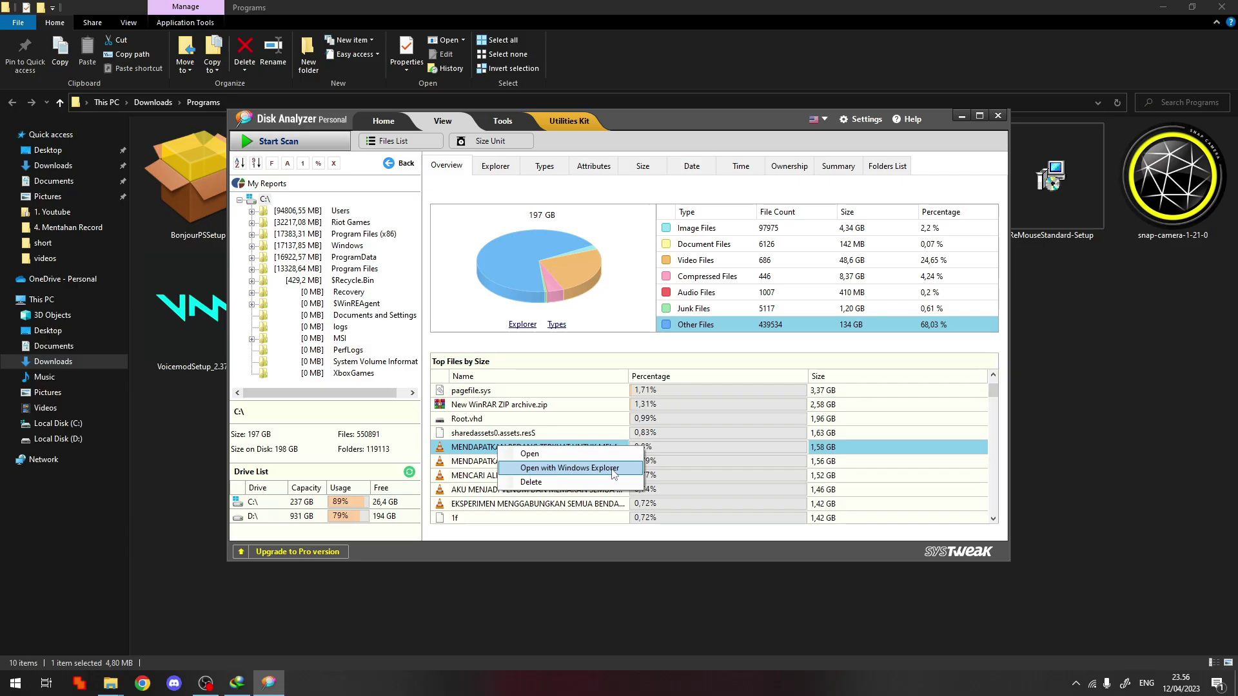
pyautogui.click(667, 520)
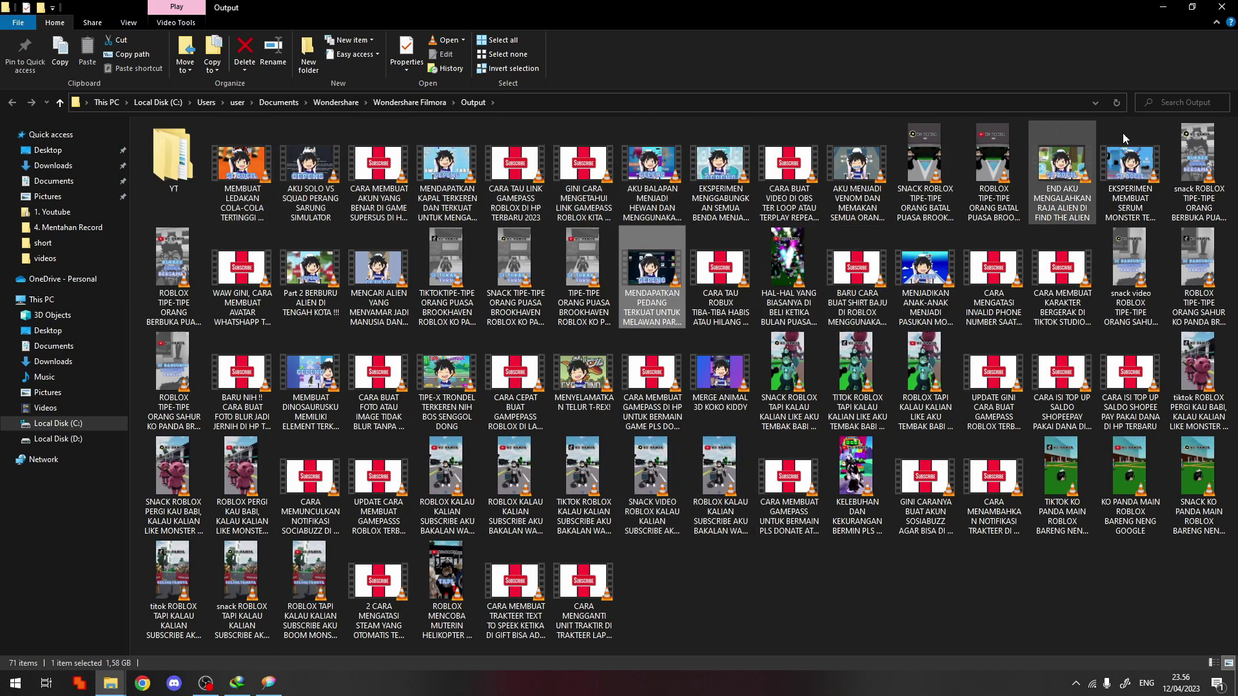
# - Select all videos with the red-and-white Subscribe thumbnail in the Output folder and delete them
pyautogui.click(262, 181)
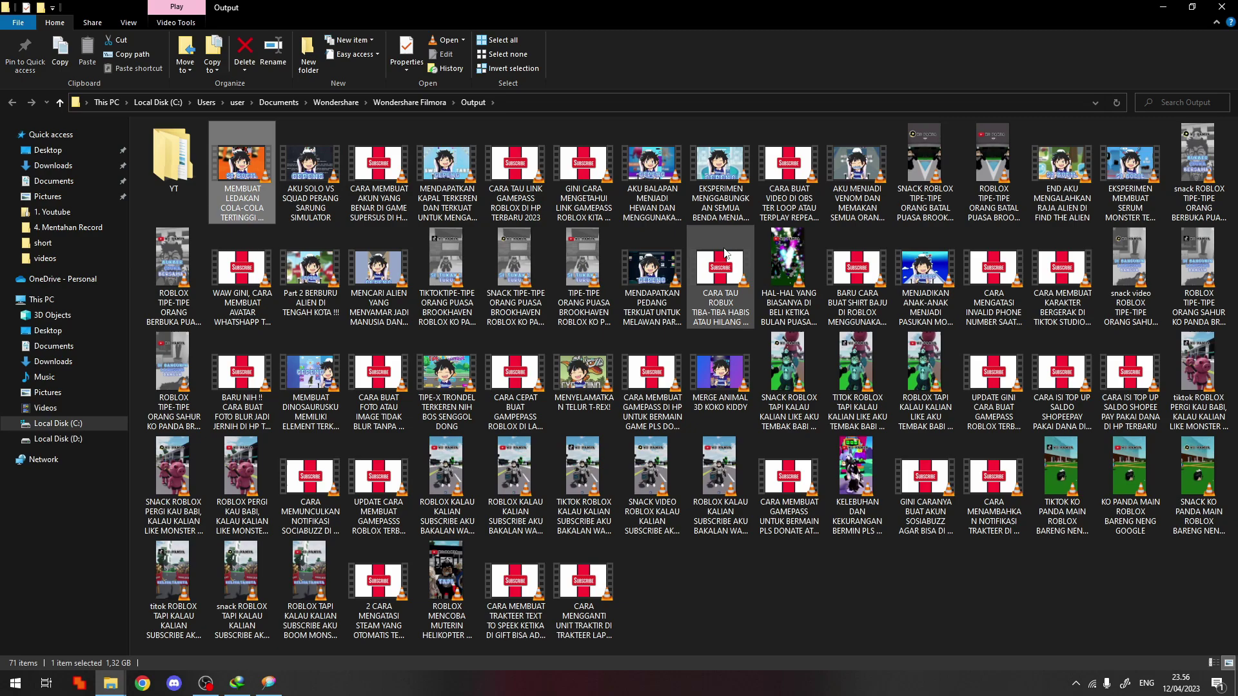
pyautogui.click(371, 211)
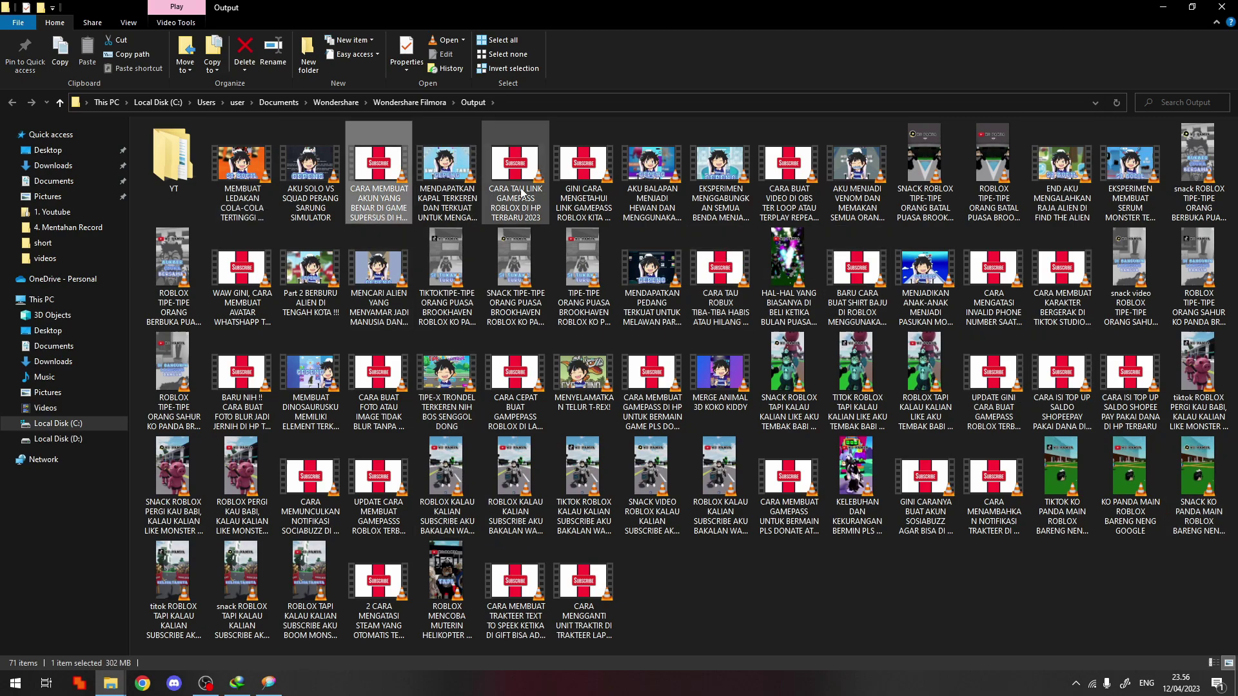
pyautogui.keyDown('ctrl'); pyautogui.click(515, 171); pyautogui.keyUp('ctrl')
pyautogui.keyDown('ctrl'); pyautogui.click(584, 171); pyautogui.keyUp('ctrl')
pyautogui.keyDown('ctrl'); pyautogui.click(788, 171); pyautogui.keyUp('ctrl')
pyautogui.keyDown('ctrl'); pyautogui.click(864, 268); pyautogui.keyUp('ctrl')
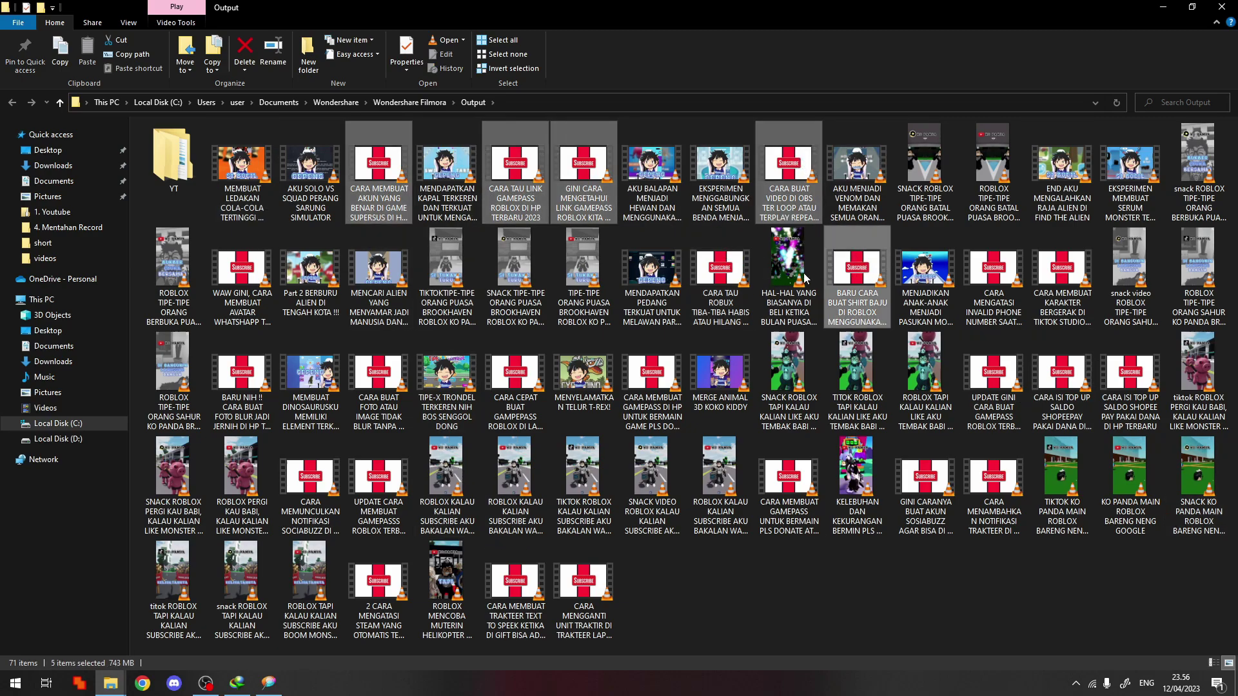
pyautogui.keyDown('ctrl'); pyautogui.click(720, 277); pyautogui.keyUp('ctrl')
pyautogui.keyDown('ctrl'); pyautogui.click(245, 290); pyautogui.keyUp('ctrl')
pyautogui.keyDown('ctrl'); pyautogui.click(254, 358); pyautogui.keyUp('ctrl')
pyautogui.keyDown('ctrl'); pyautogui.click(379, 374); pyautogui.keyUp('ctrl')
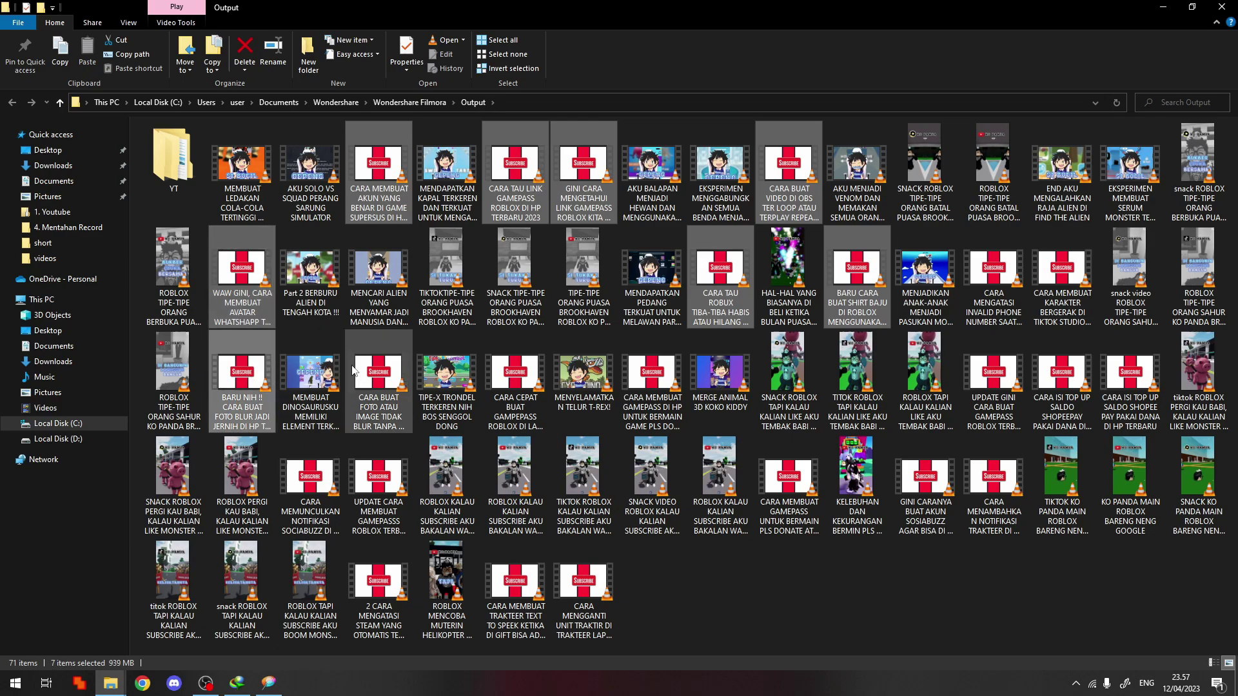
pyautogui.keyDown('ctrl'); pyautogui.click(311, 477); pyautogui.keyUp('ctrl')
pyautogui.keyDown('ctrl'); pyautogui.click(376, 480); pyautogui.keyUp('ctrl')
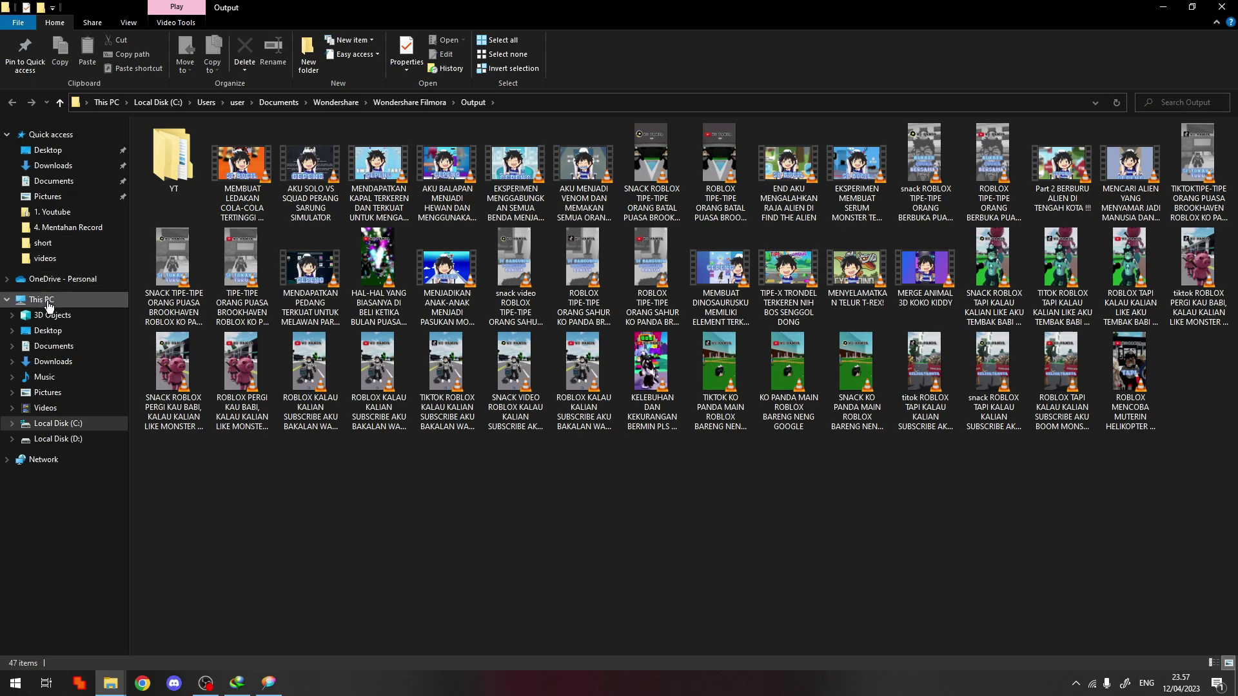
# - Check the free space of the drives in This PC and return to Disk Analyzer
pyautogui.click(48, 302)
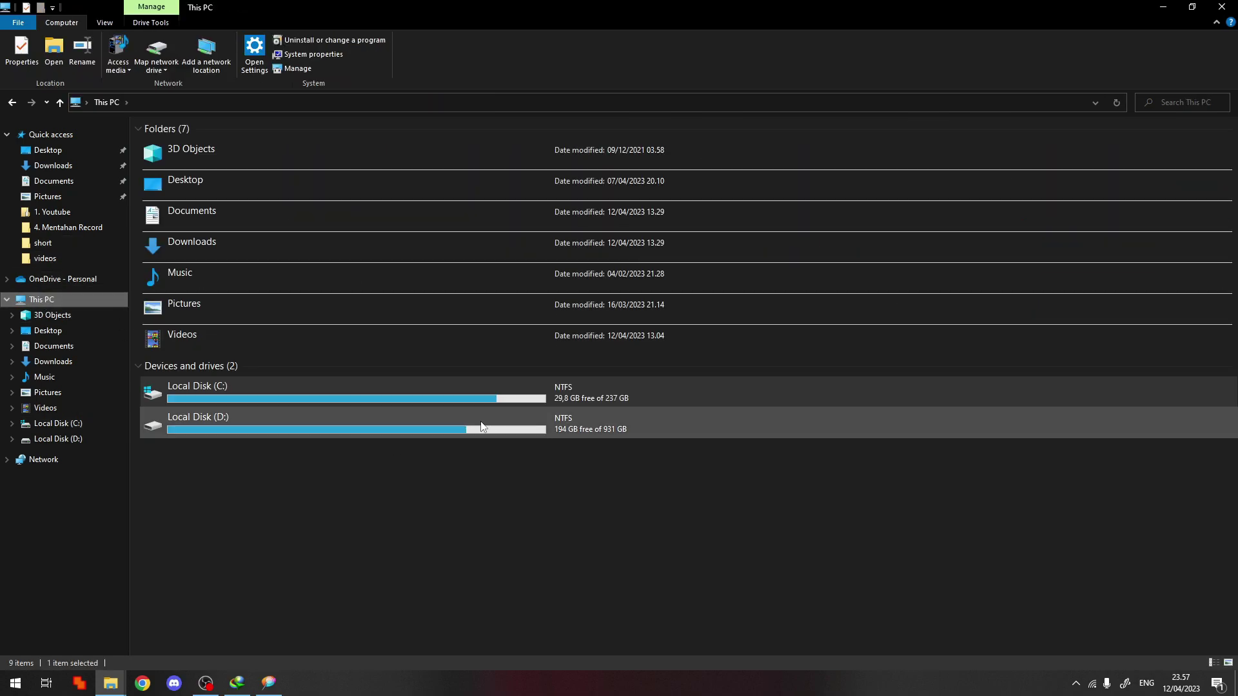
pyautogui.click(560, 513)
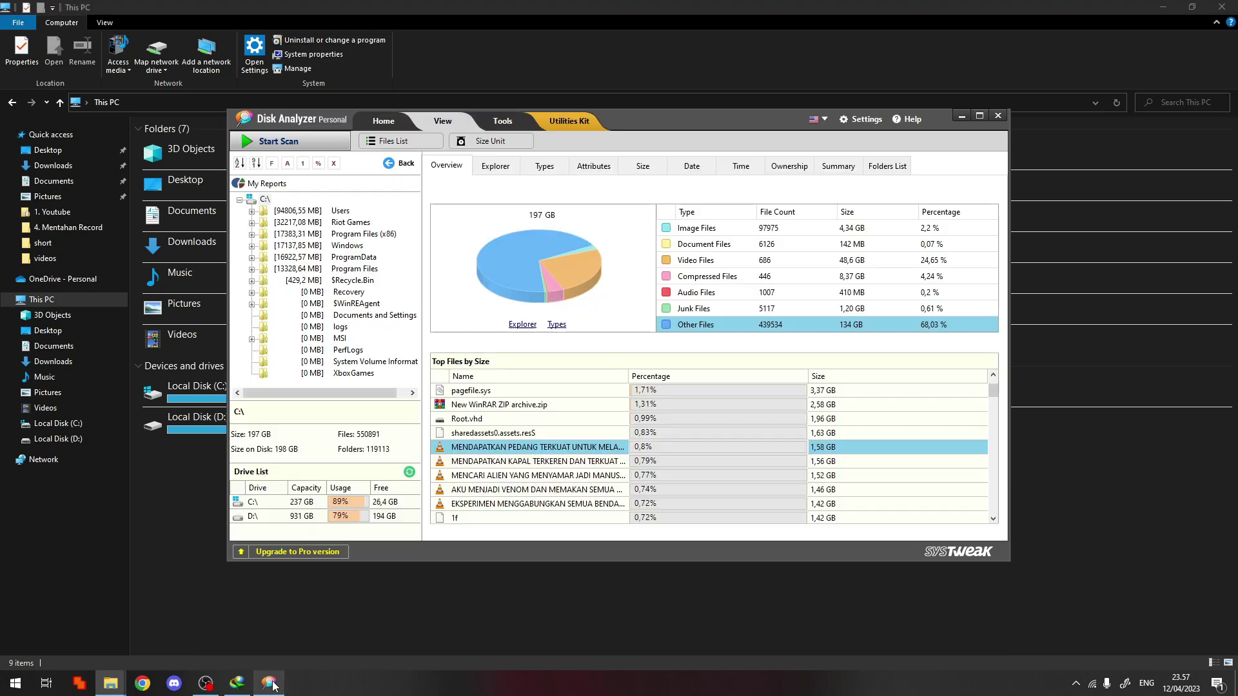
pyautogui.click(275, 687)
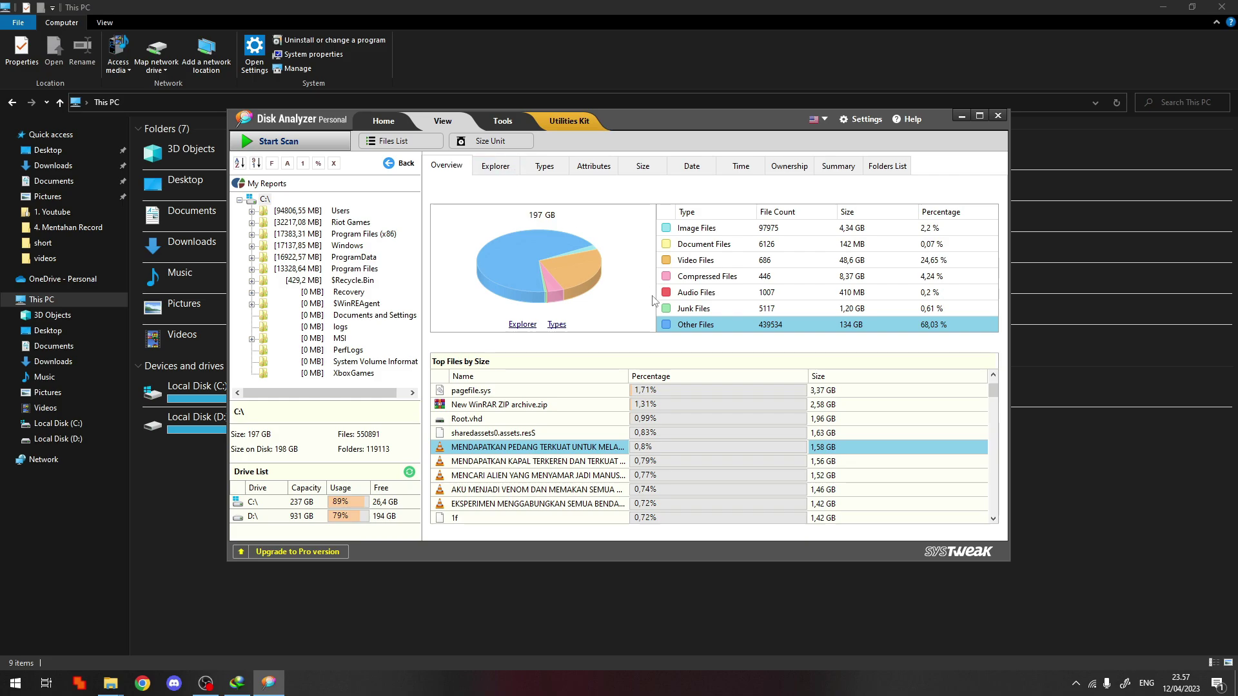
# - Rescan Local Disk (C:) and look through the updated Top Files by Size list down to its end
pyautogui.click(294, 143)
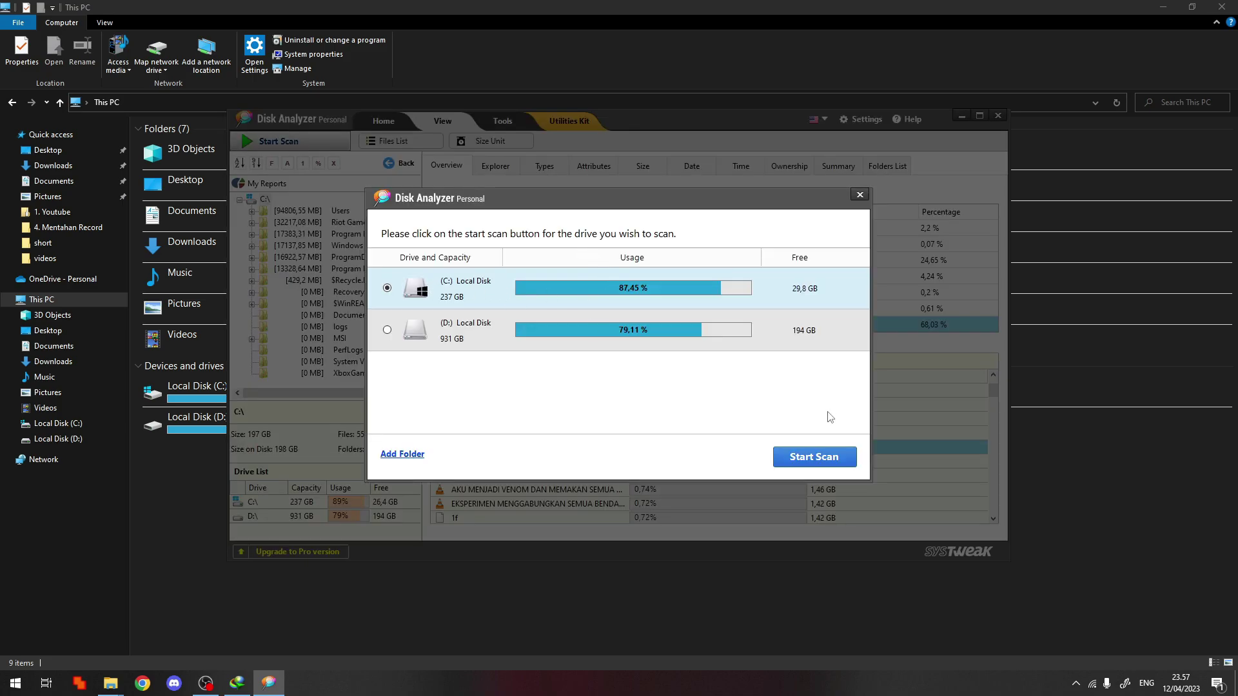
pyautogui.click(813, 458)
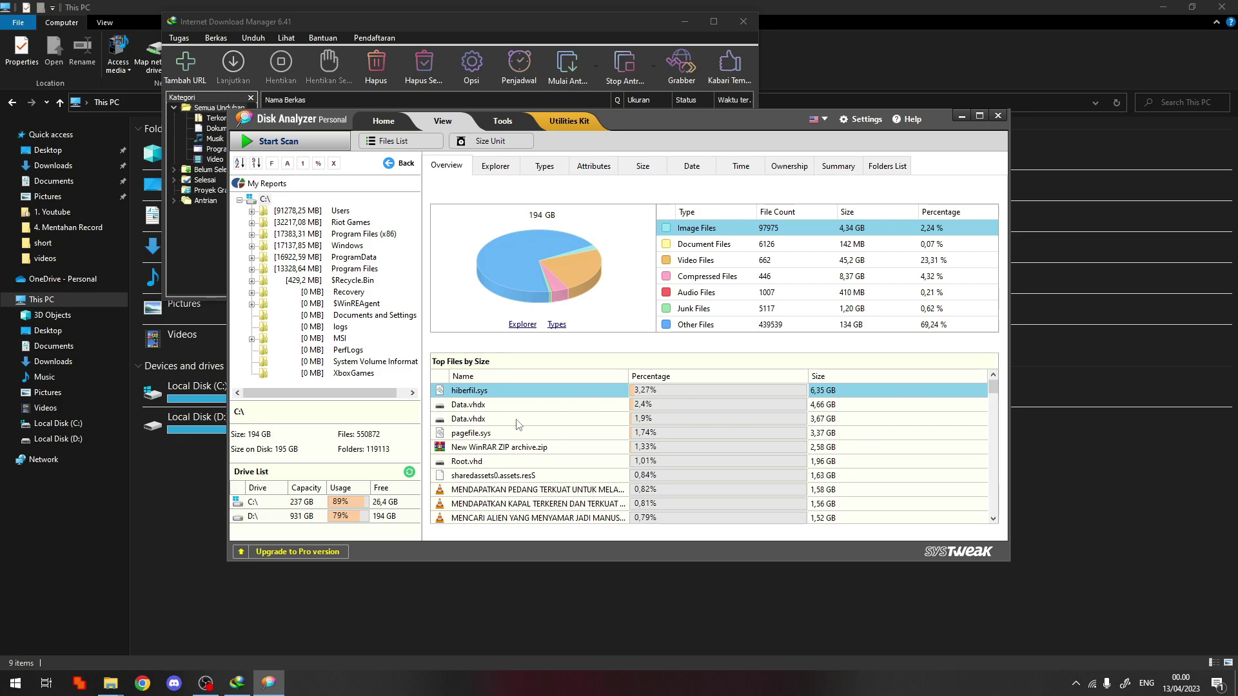
pyautogui.moveTo(994, 387); pyautogui.dragTo(1006, 509)
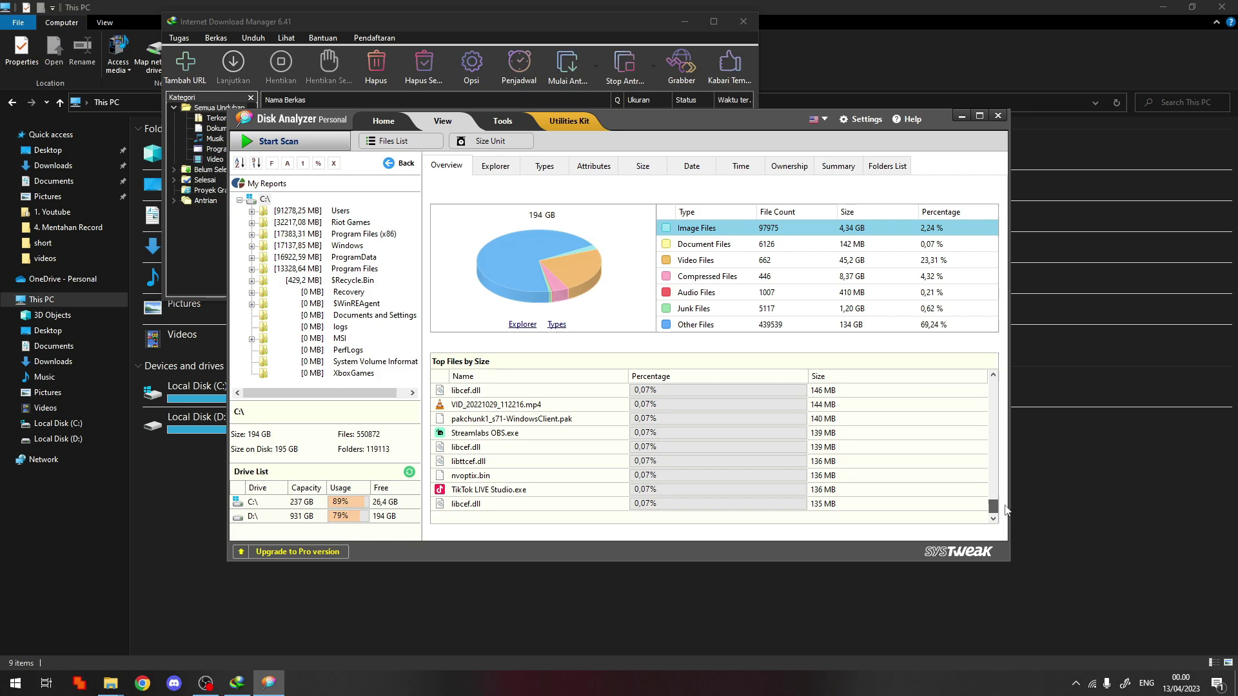